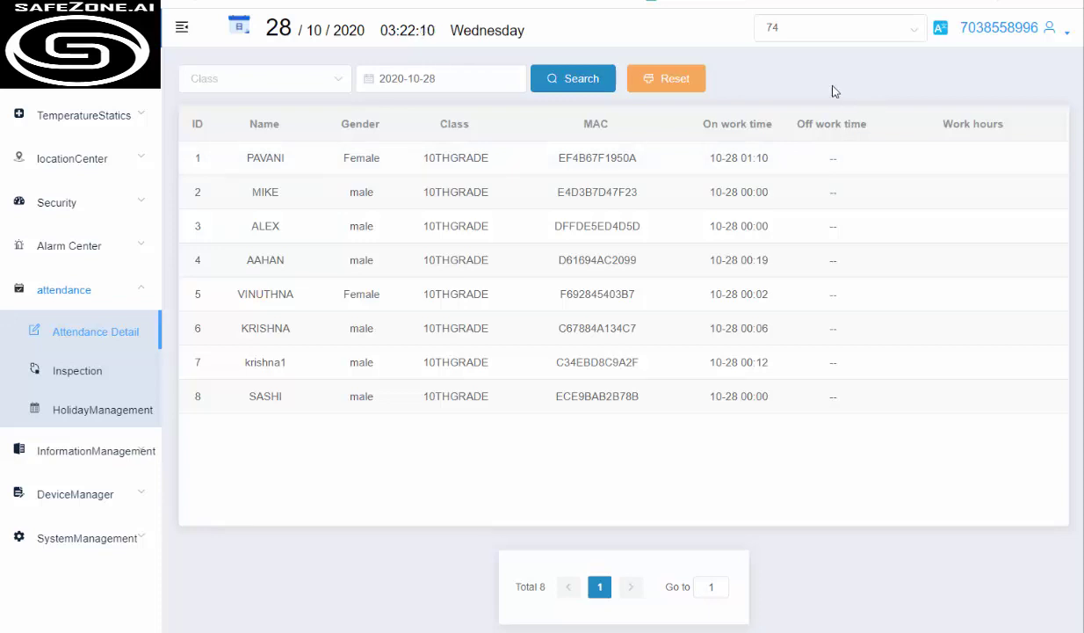
# Open School Temperature and review class NYSMITH C5: 6 of 7 measured, 85.7% checked, 0 abnormal
pyautogui.click(75, 126)
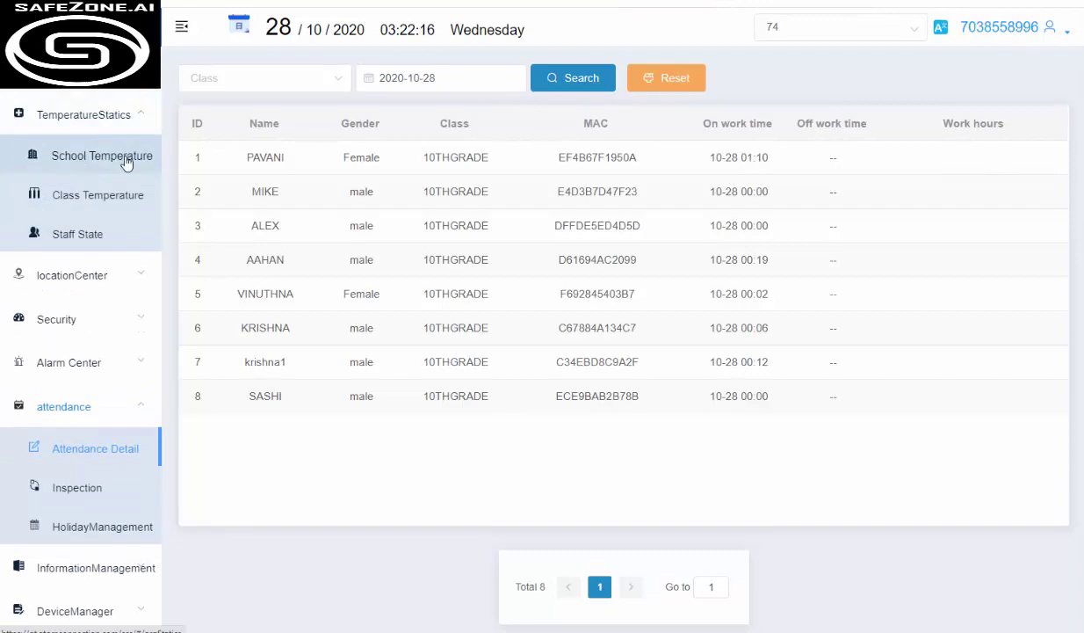
pyautogui.click(90, 166)
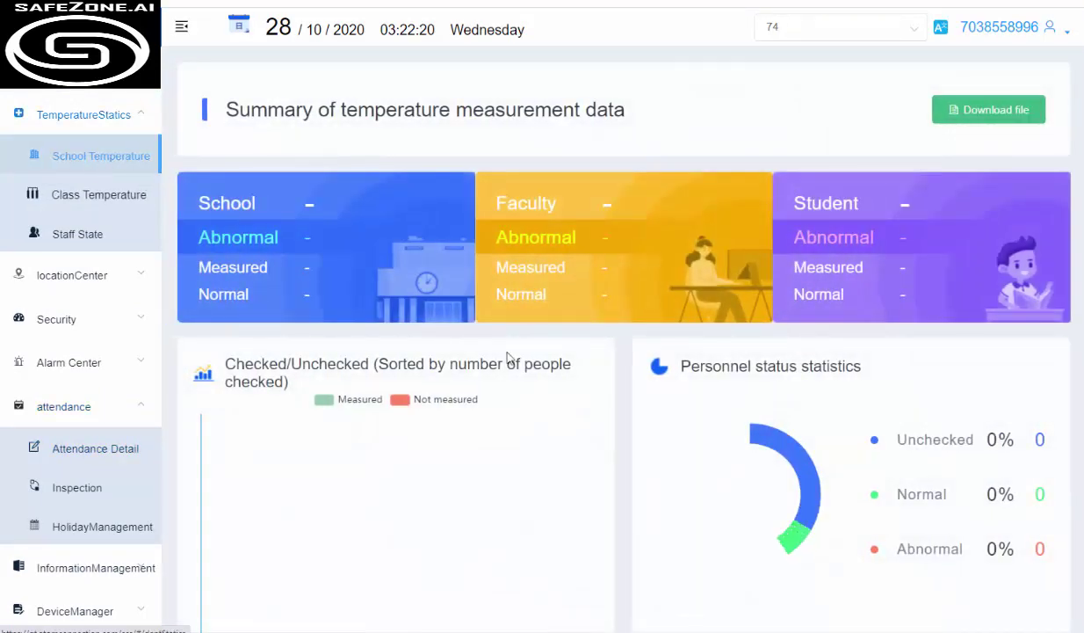
pyautogui.scroll(-3, 566, 474)
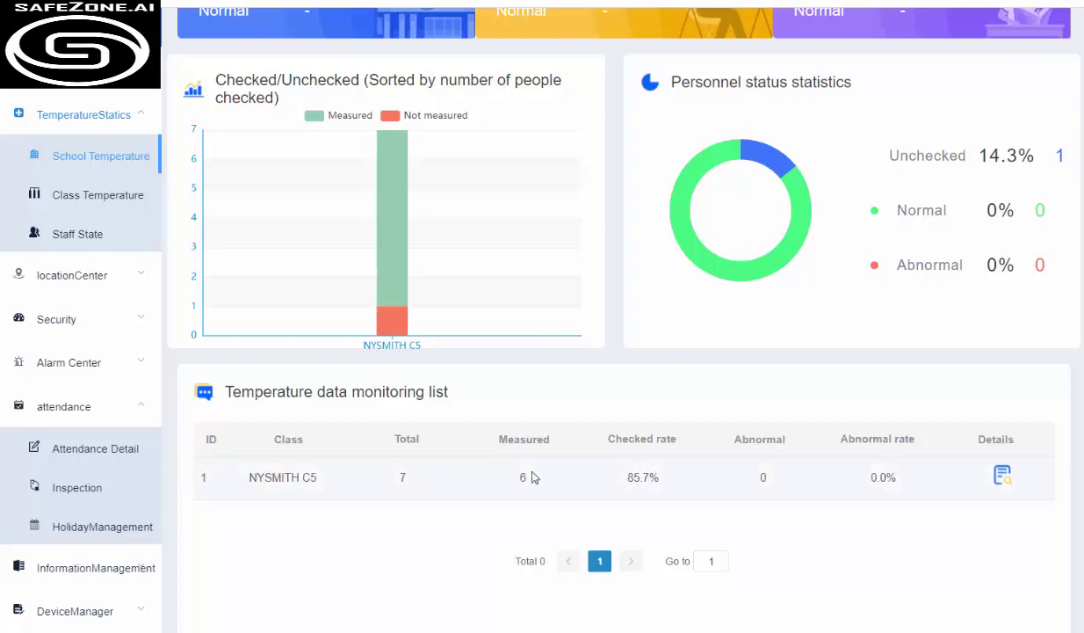
pyautogui.scroll(2, 791, 321)
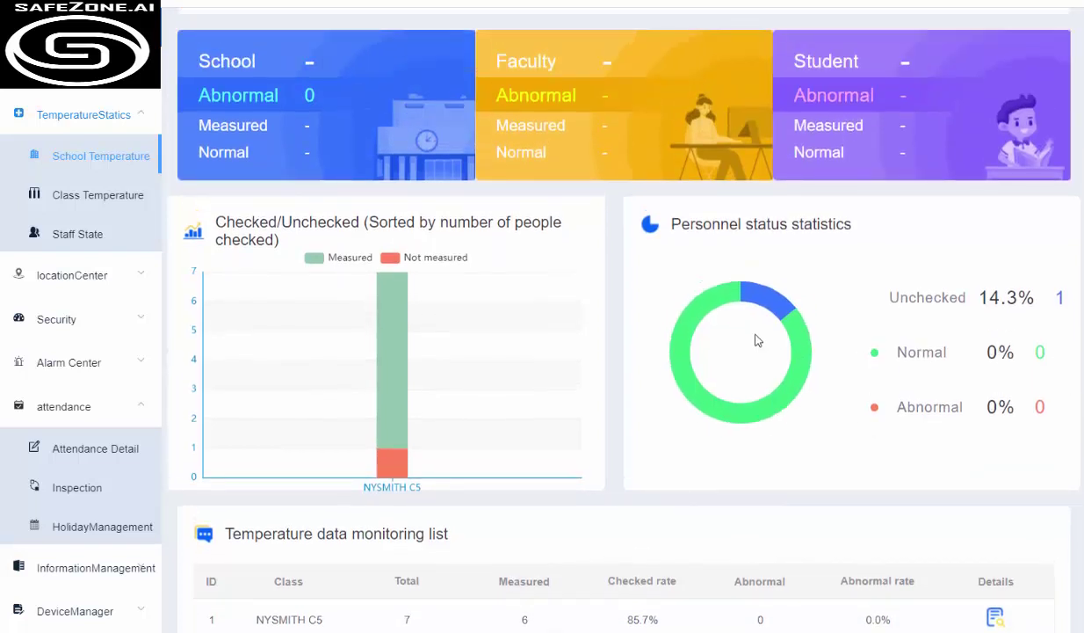
pyautogui.moveTo(435, 336)
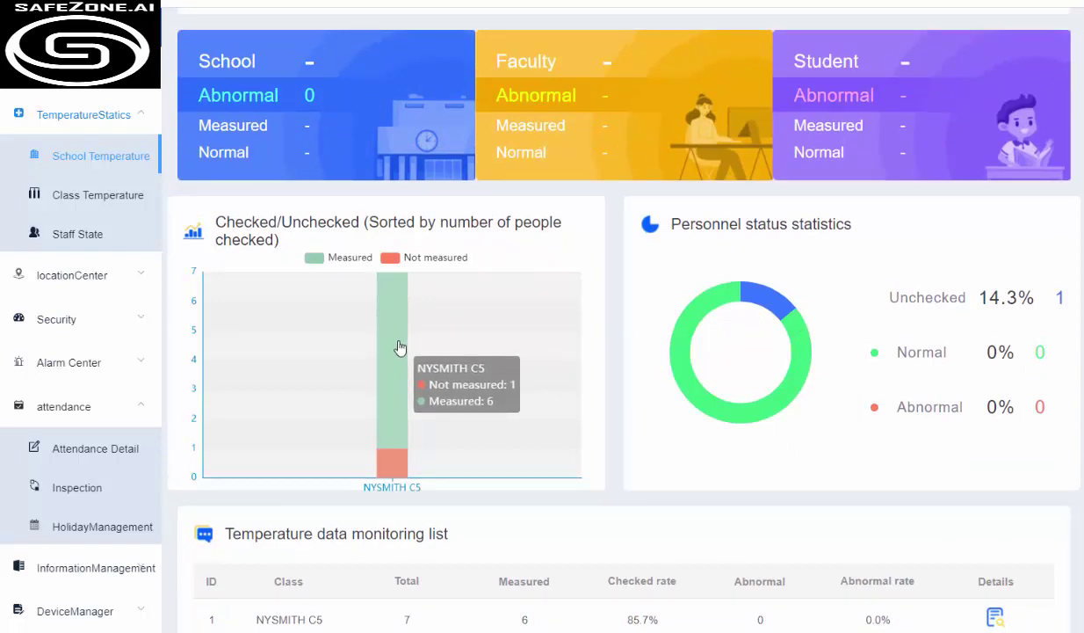
pyautogui.scroll(1, 399, 335)
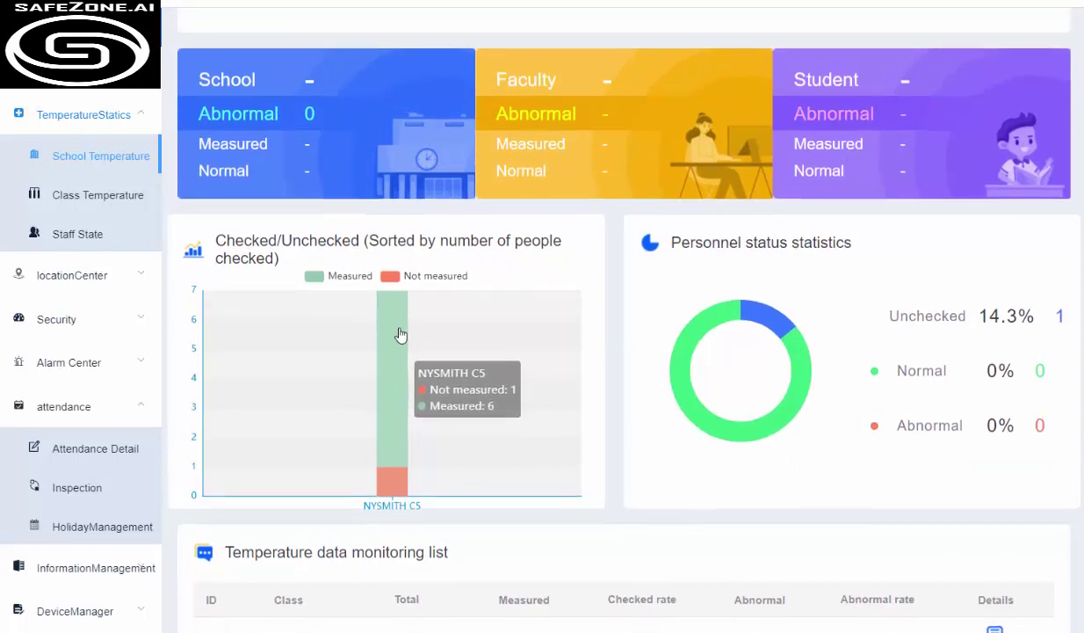
pyautogui.scroll(-2, 400, 335)
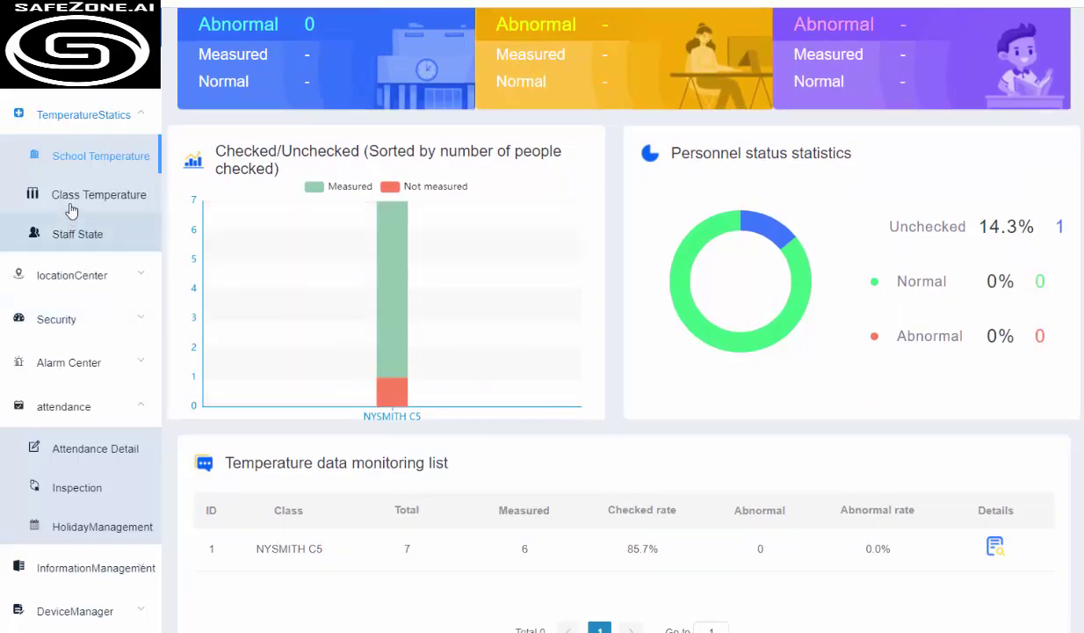
# On Class Temperature, filter by All classes and search to list every student's reading
pyautogui.click(70, 201)
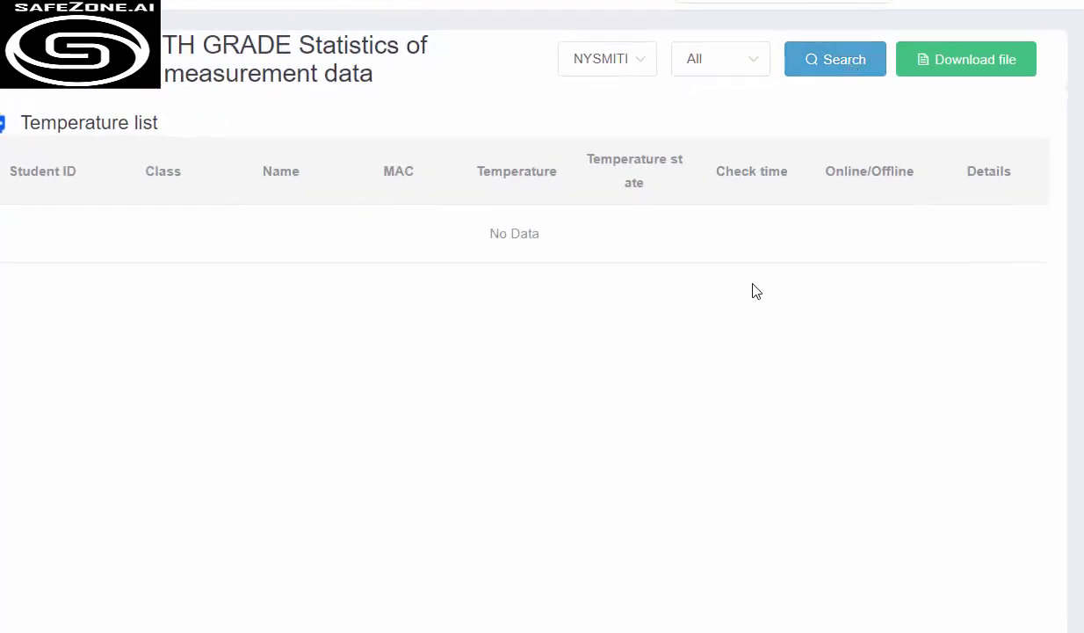
pyautogui.click(641, 62)
pyautogui.click(627, 112)
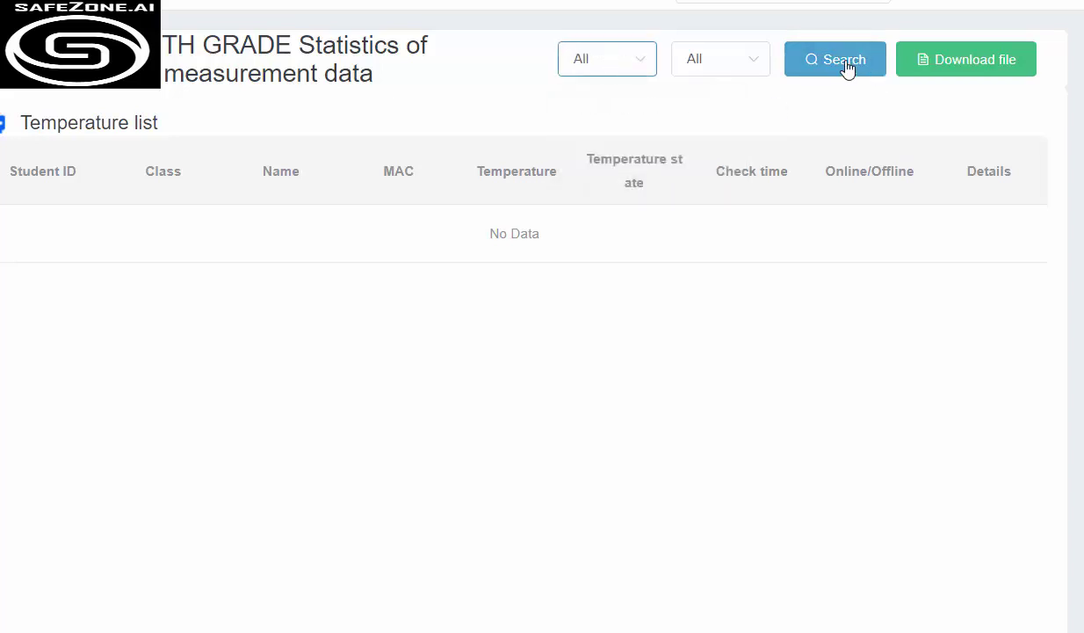
pyautogui.click(846, 66)
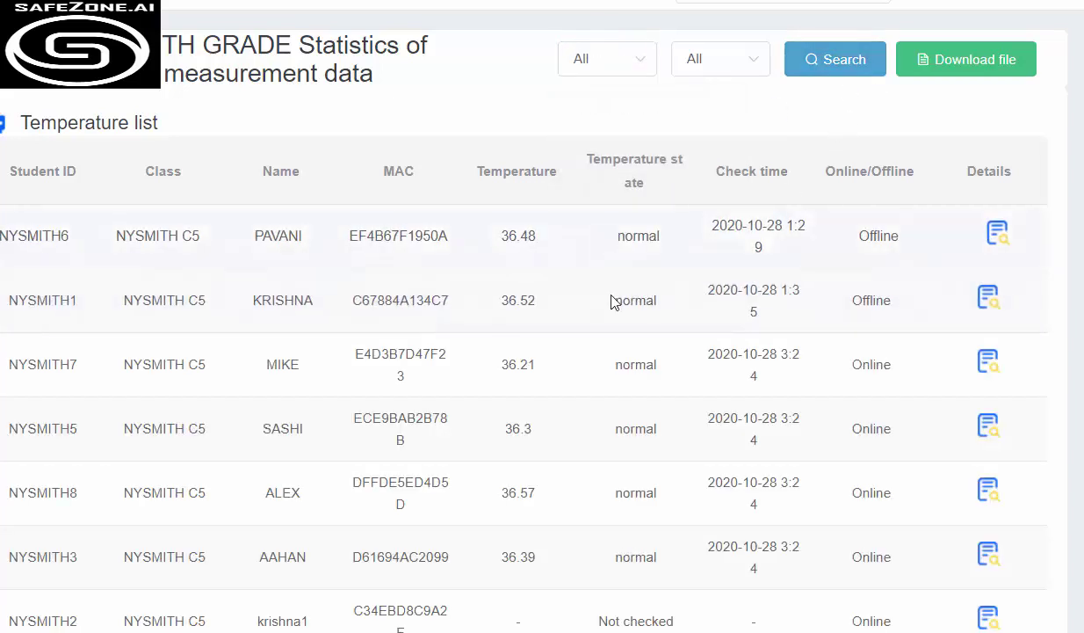
# Check the listed temperatures and view the first student's personal temperature history details
pyautogui.moveTo(537, 566); pyautogui.dragTo(560, 239)
pyautogui.click(594, 233)
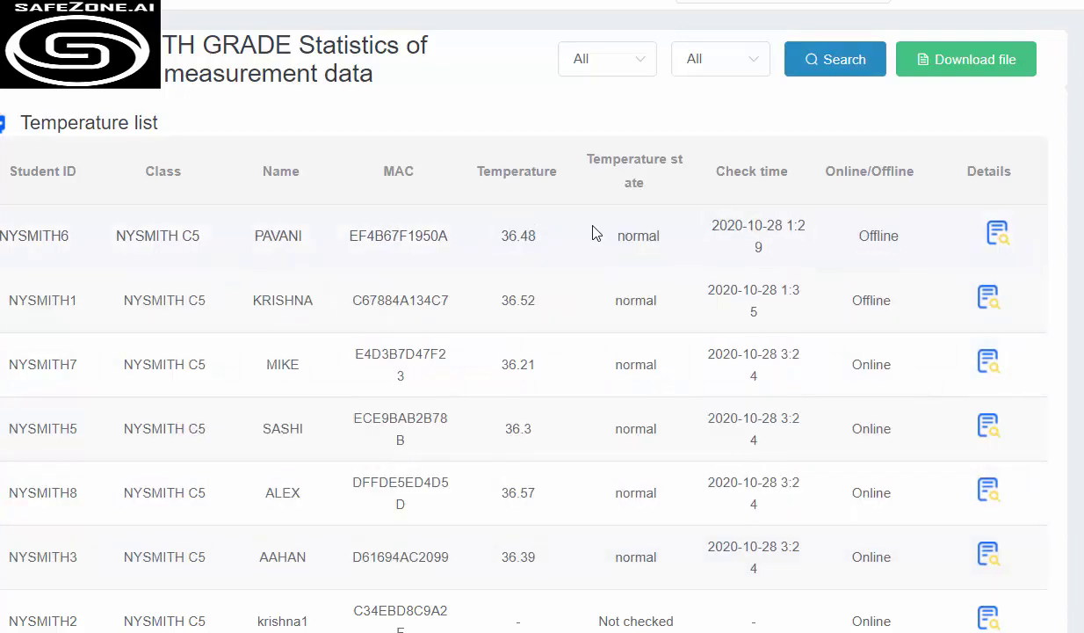
pyautogui.click(1000, 235)
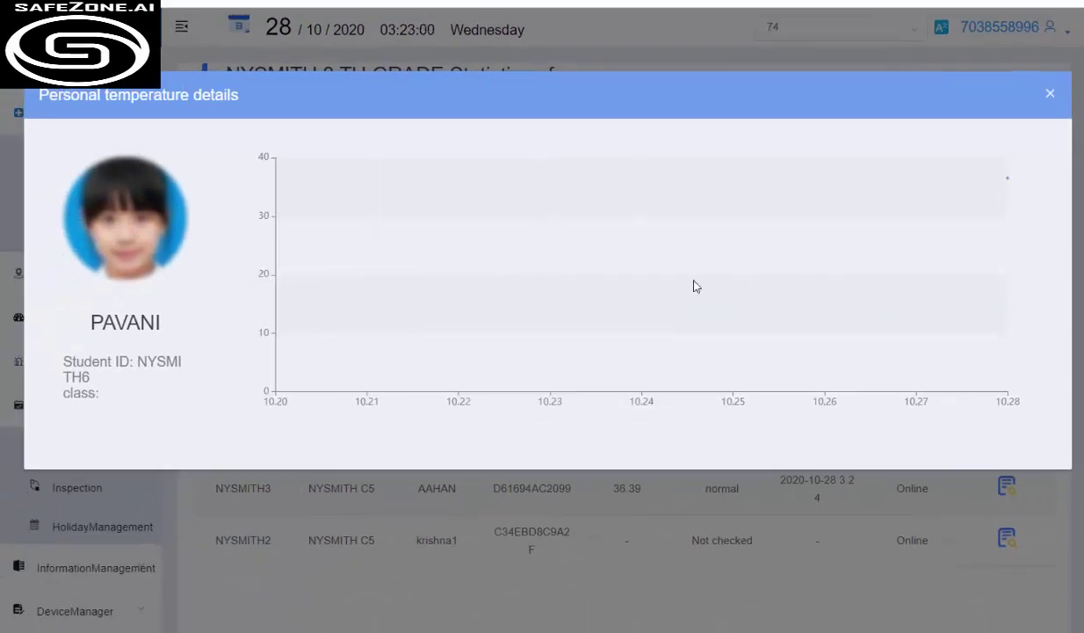
pyautogui.click(1050, 98)
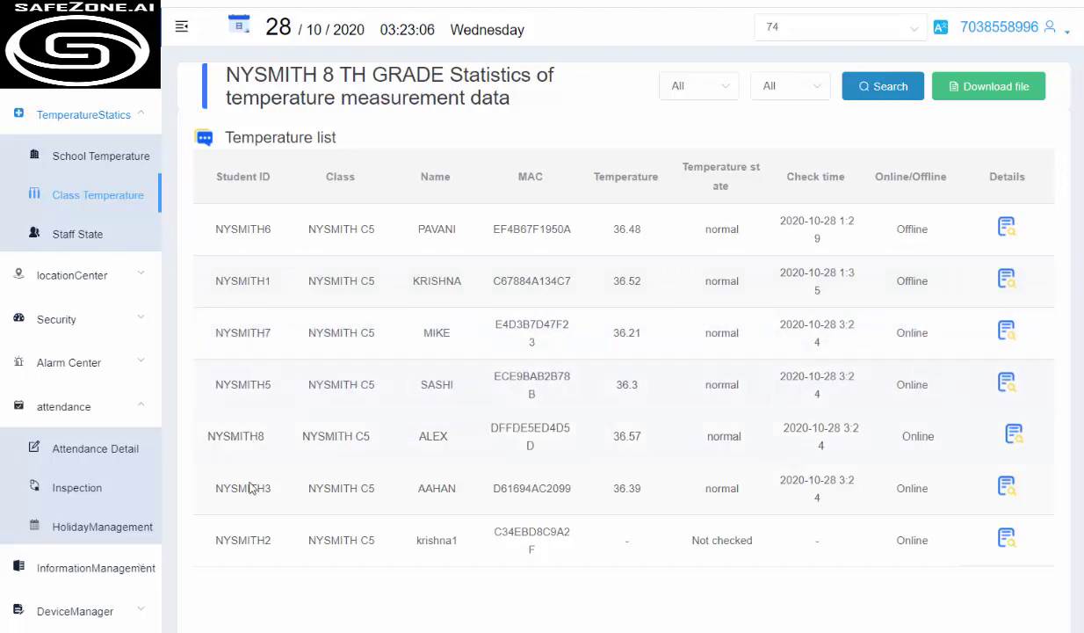
# Load Student Management's 8 10THGRADE students, opening the Add student form and cancelling it
pyautogui.scroll(-1, 92, 534)
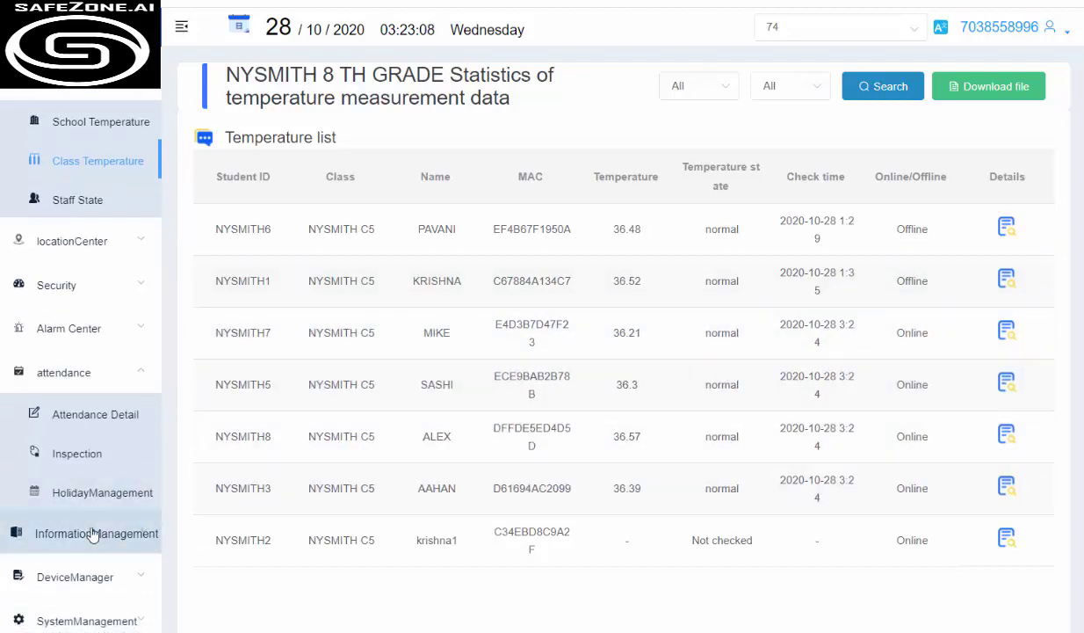
pyautogui.click(93, 534)
pyautogui.scroll(-3, 102, 530)
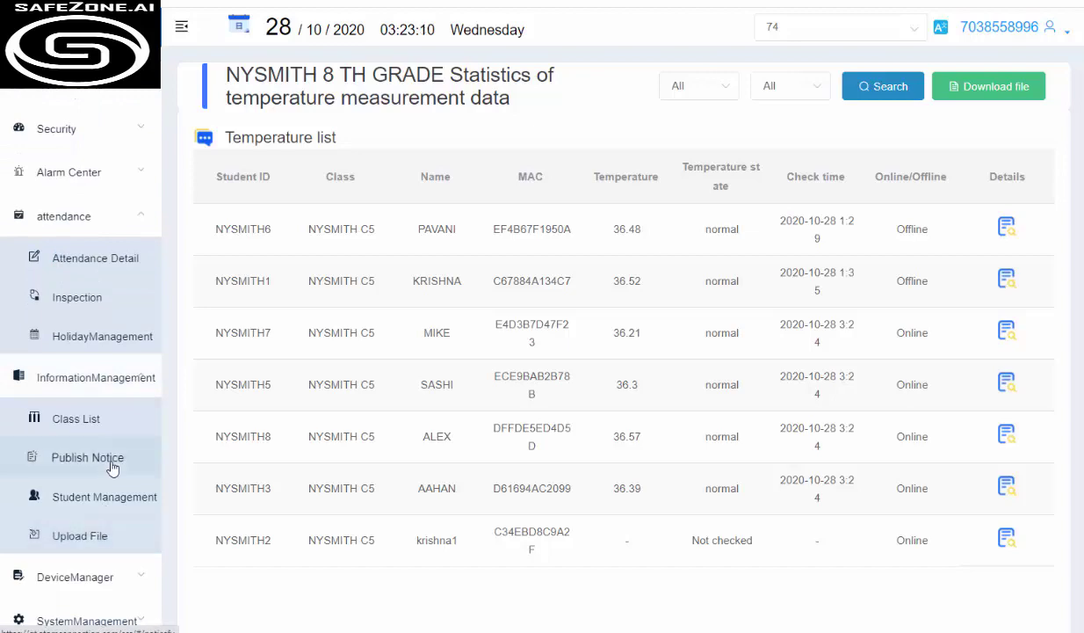
pyautogui.click(103, 507)
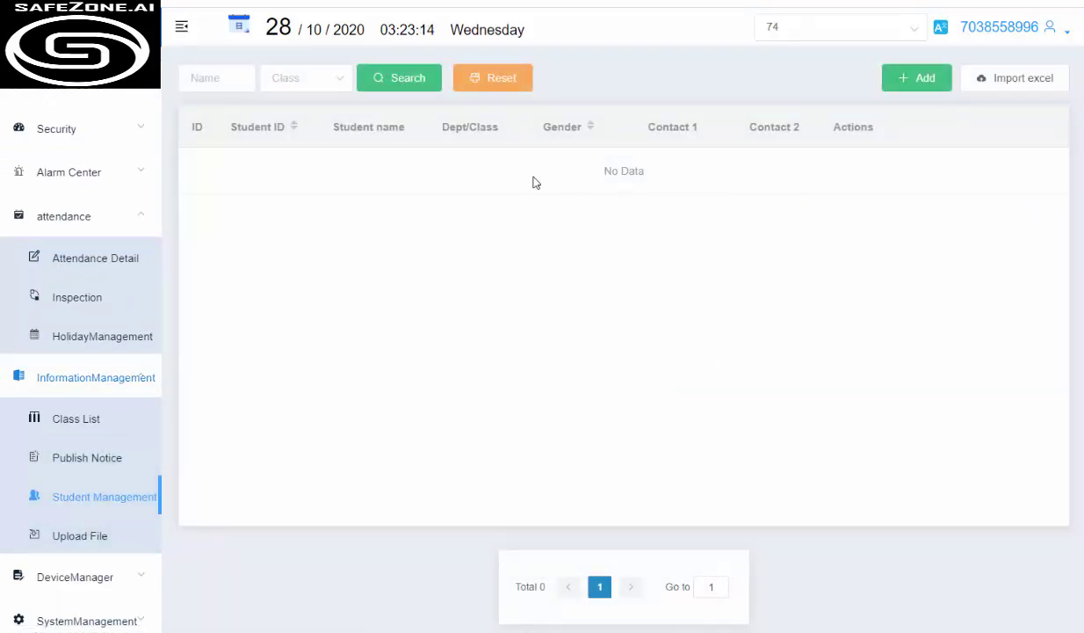
pyautogui.click(407, 84)
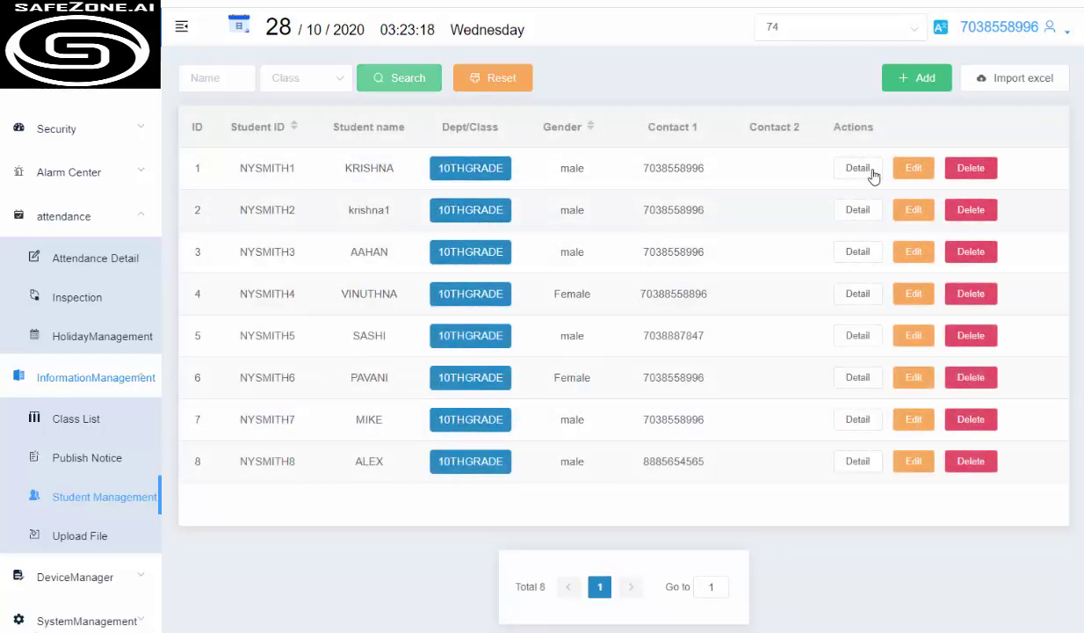
pyautogui.click(916, 87)
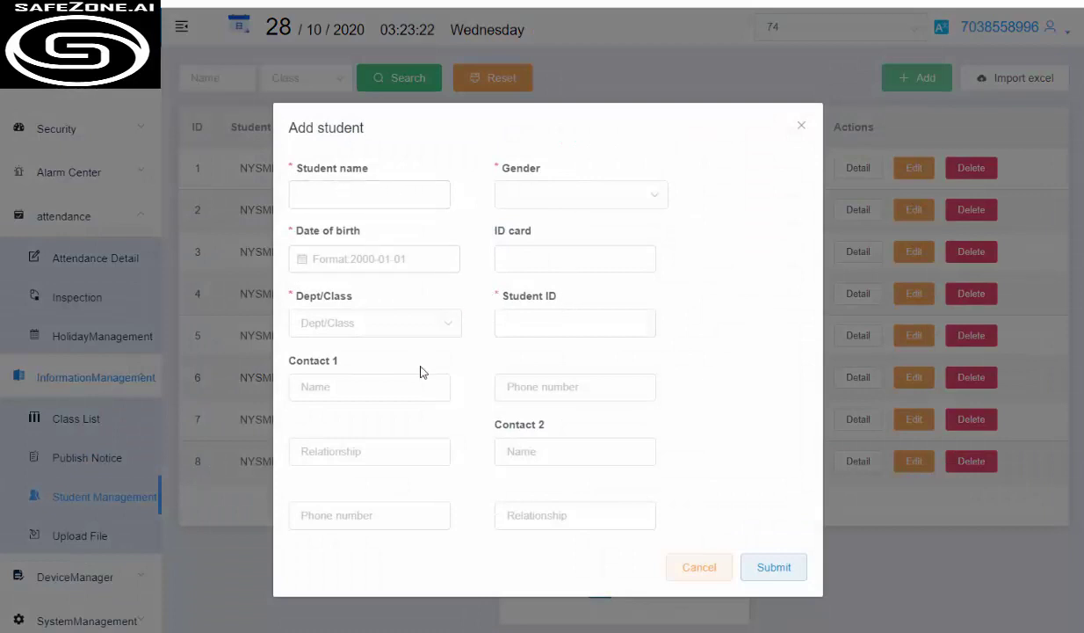
pyautogui.click(709, 572)
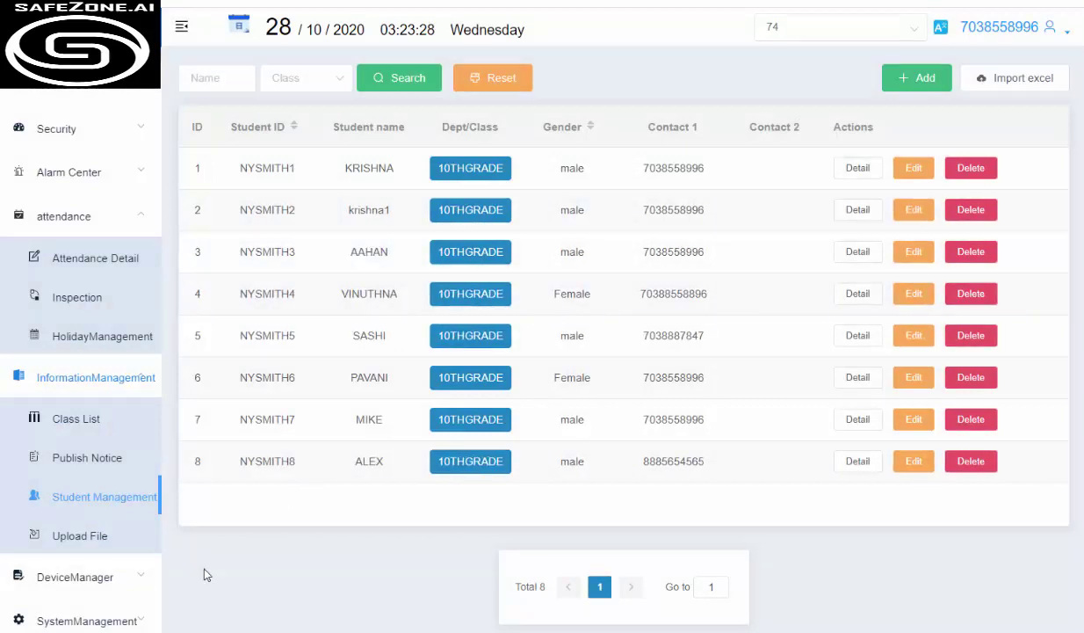
# Expand DeviceManager and view the gateway device list
pyautogui.click(79, 578)
pyautogui.scroll(-1, 80, 576)
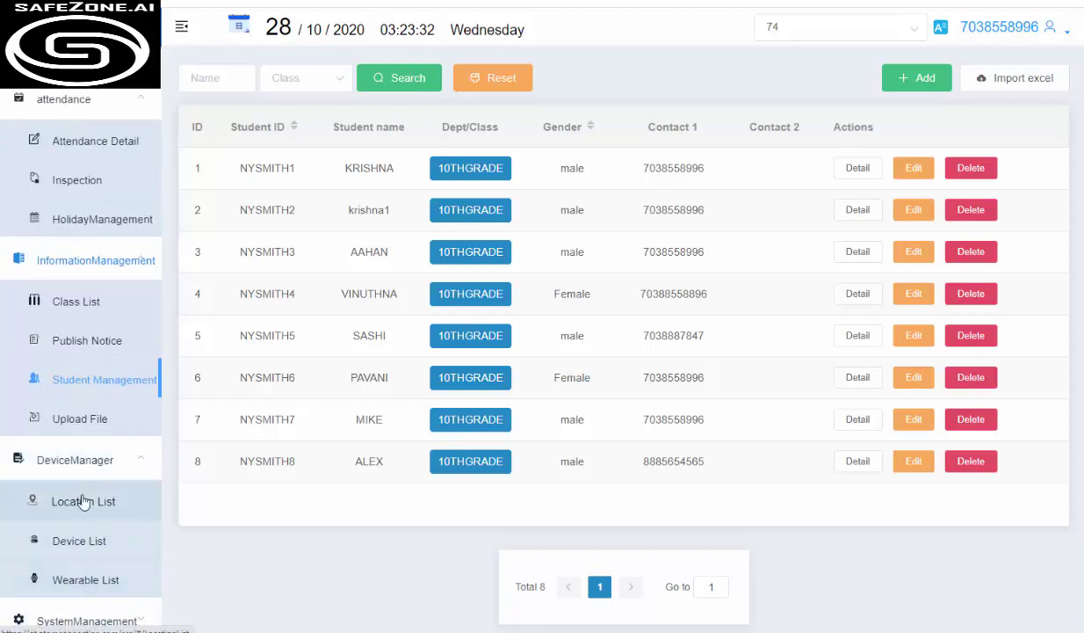
pyautogui.click(81, 542)
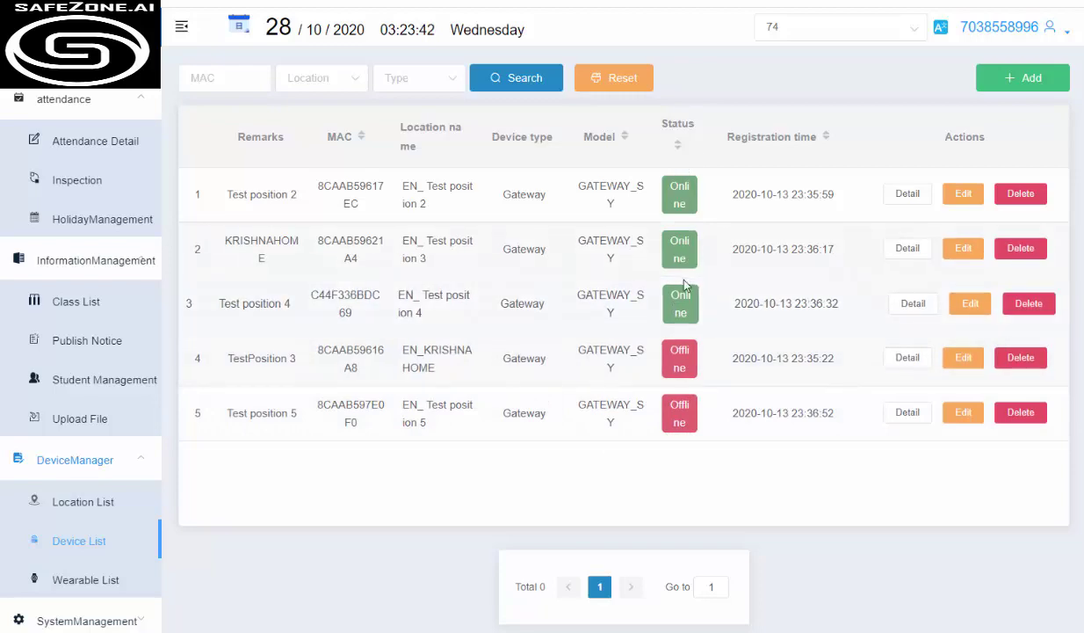
# Load the Wearable List: 8 BAND_E67 wristbands bound to students, six online, two offline
pyautogui.click(79, 582)
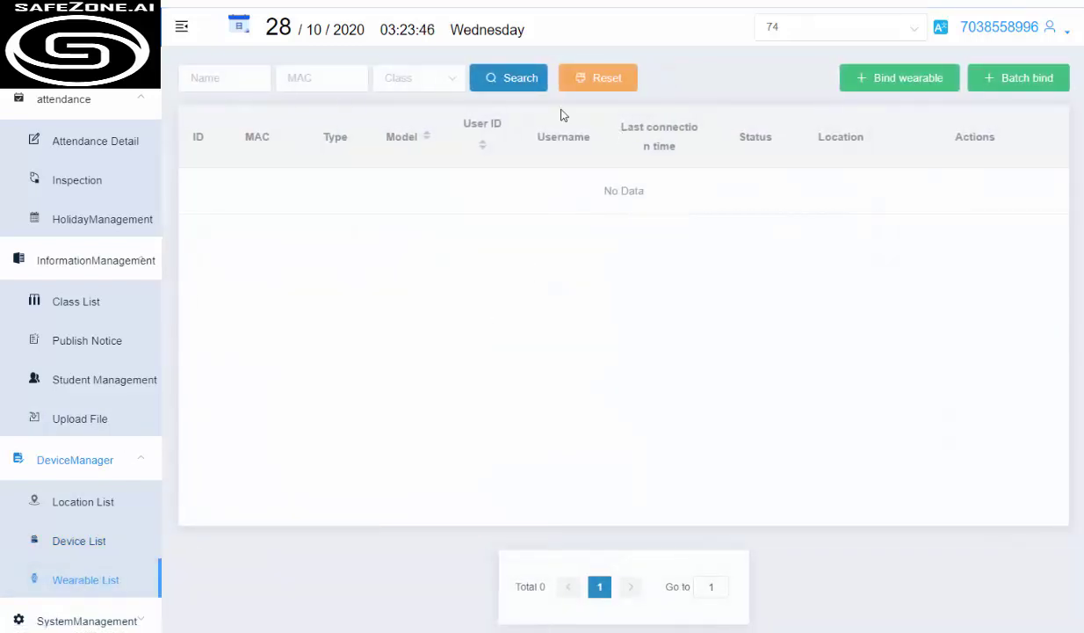
pyautogui.click(515, 81)
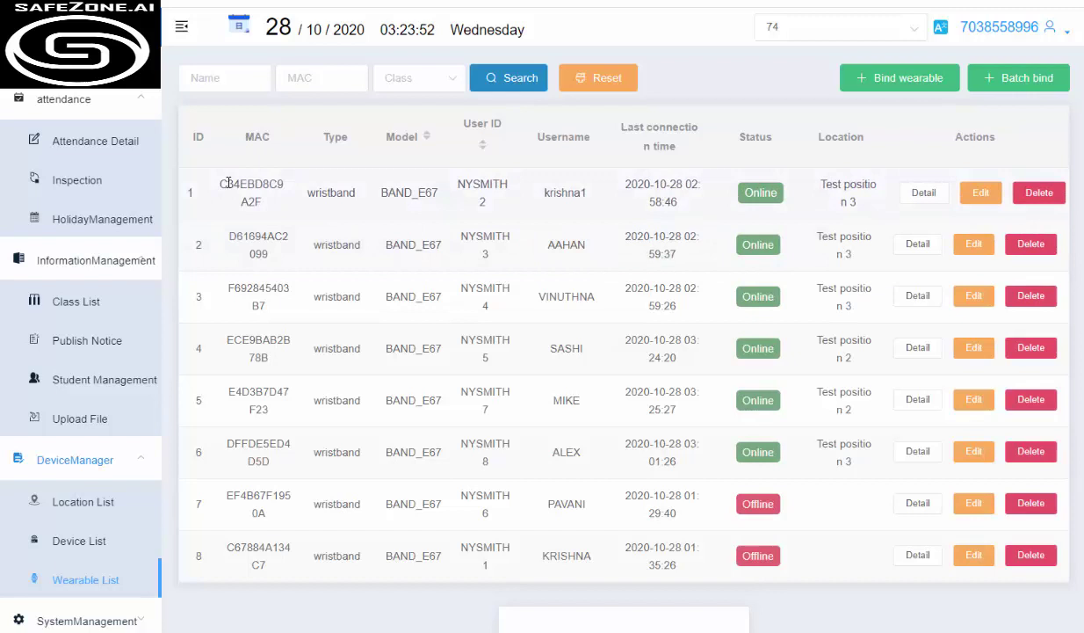
pyautogui.moveTo(253, 200); pyautogui.dragTo(271, 257)
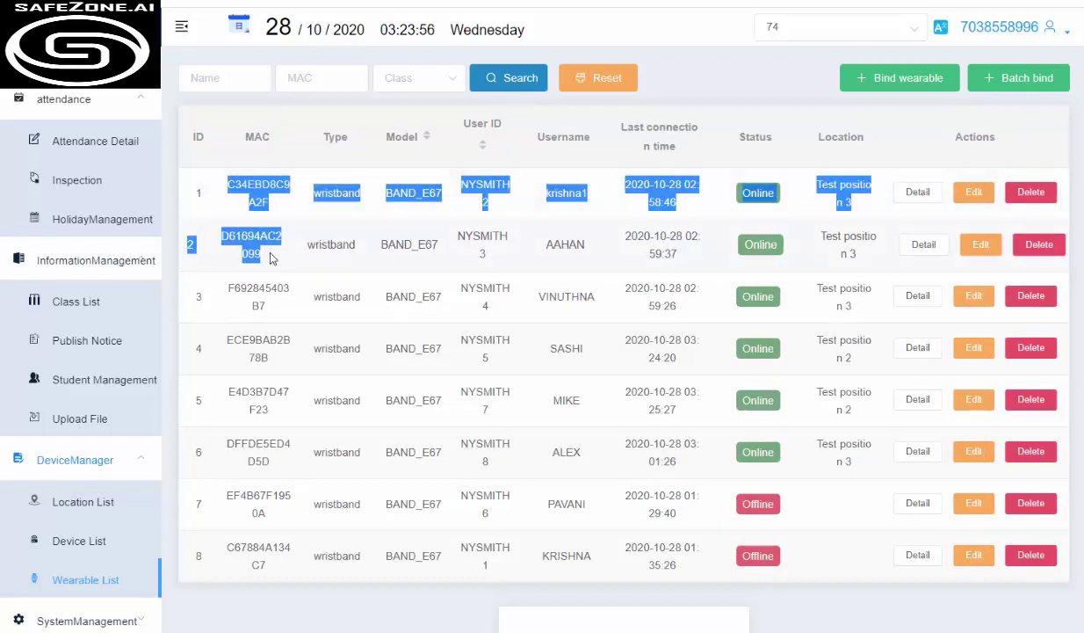
pyautogui.click(578, 235)
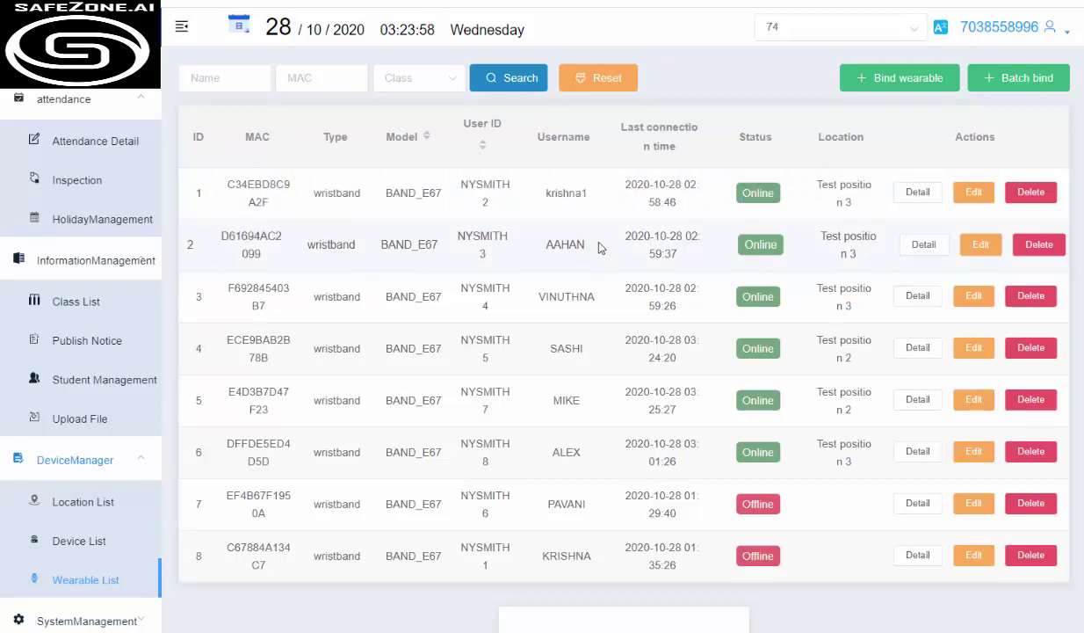
pyautogui.click(912, 81)
pyautogui.click(536, 88)
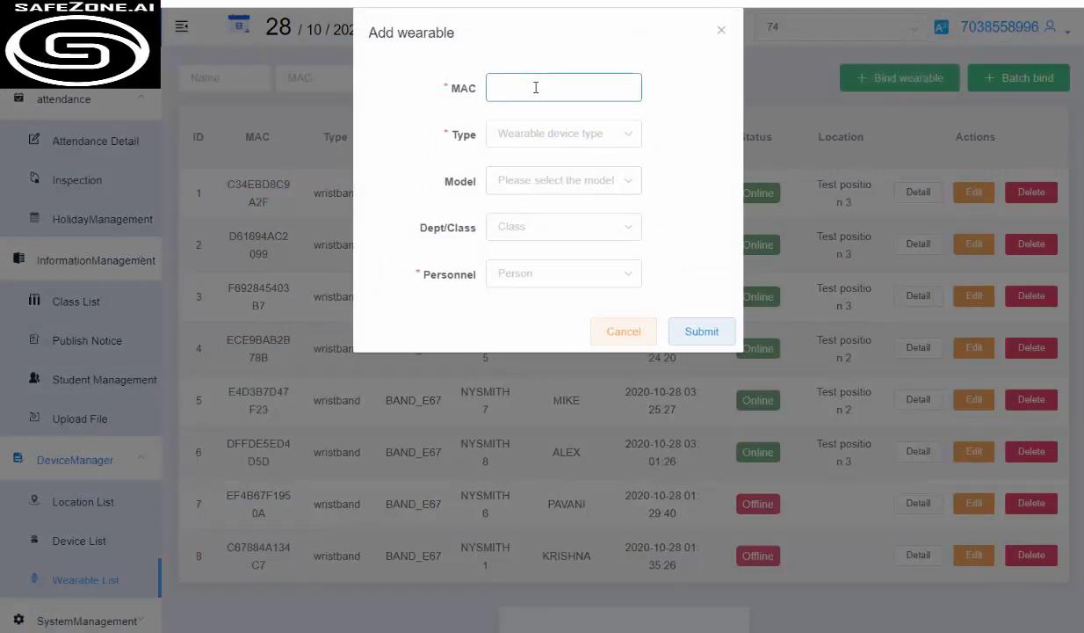
pyautogui.click(554, 136)
pyautogui.click(548, 176)
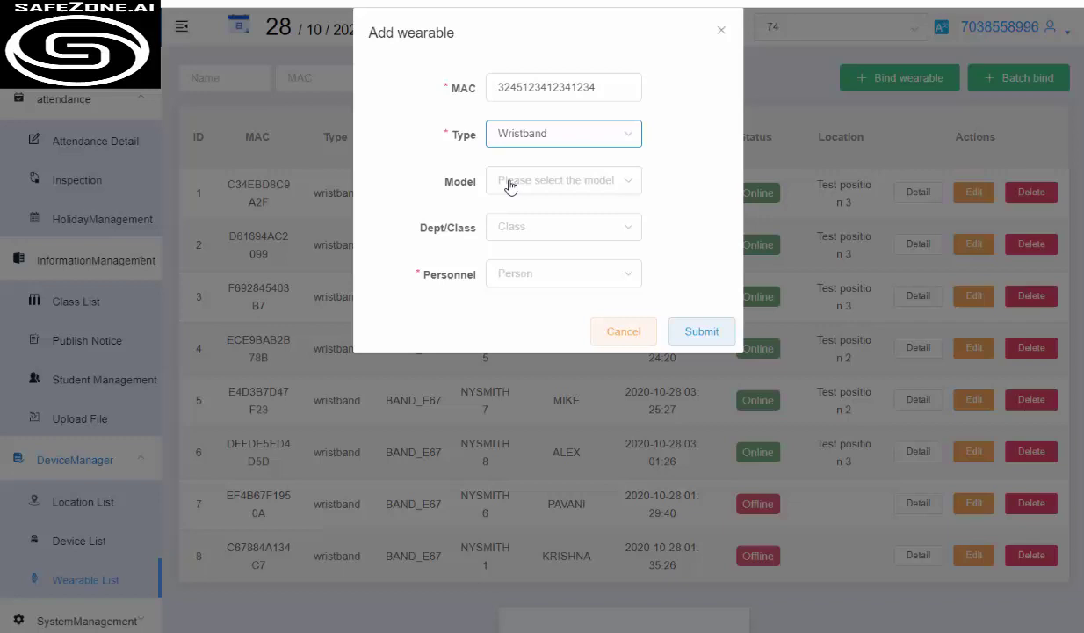
pyautogui.click(570, 179)
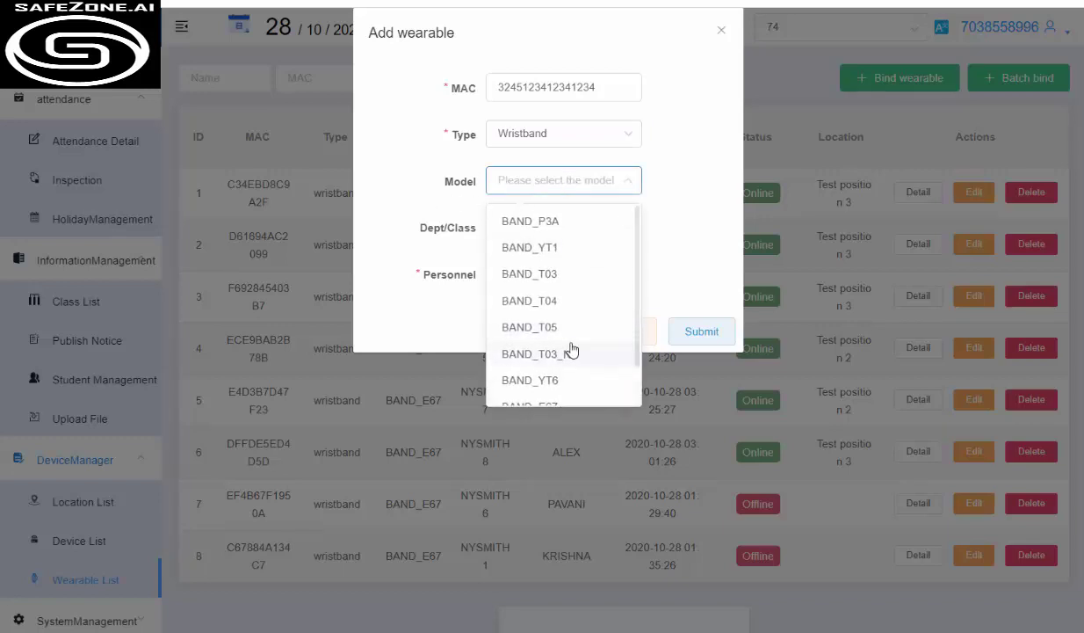
pyautogui.scroll(-1, 562, 369)
pyautogui.click(552, 363)
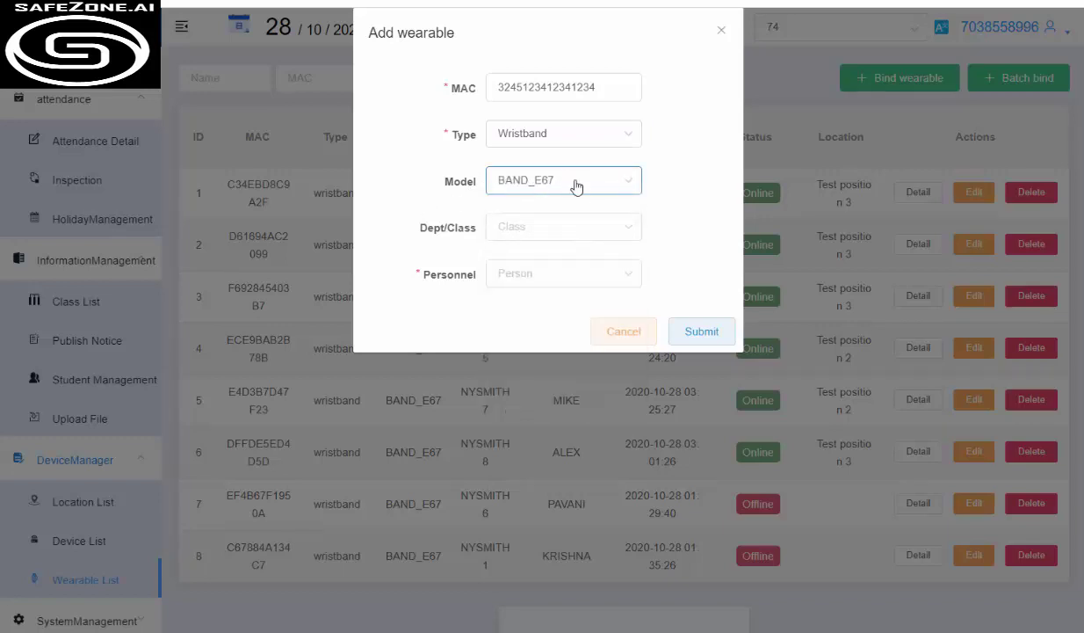
pyautogui.click(601, 230)
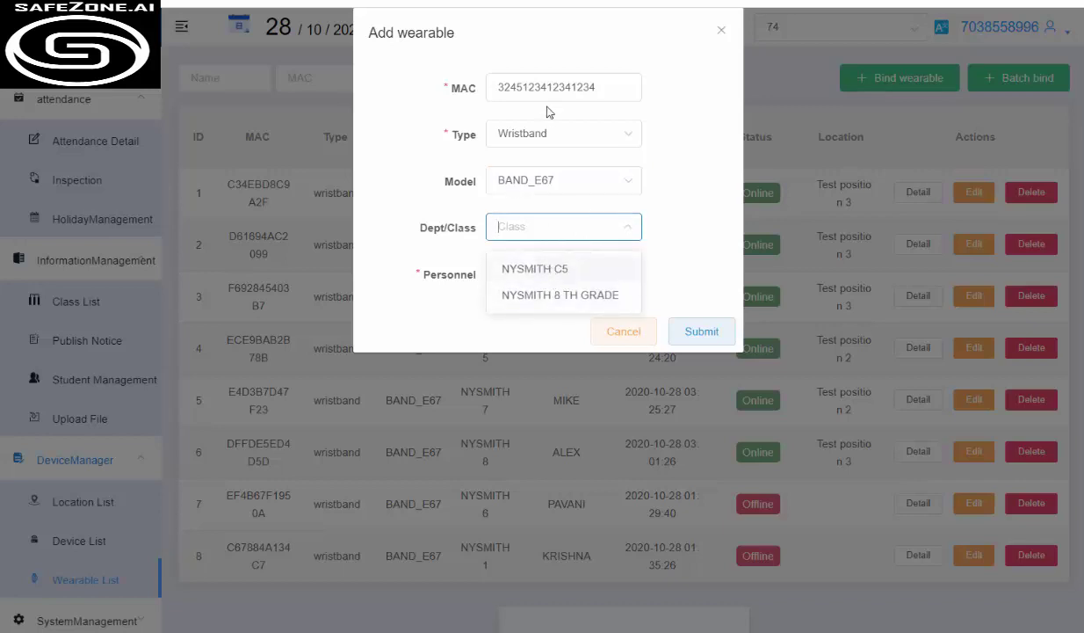
pyautogui.click(508, 265)
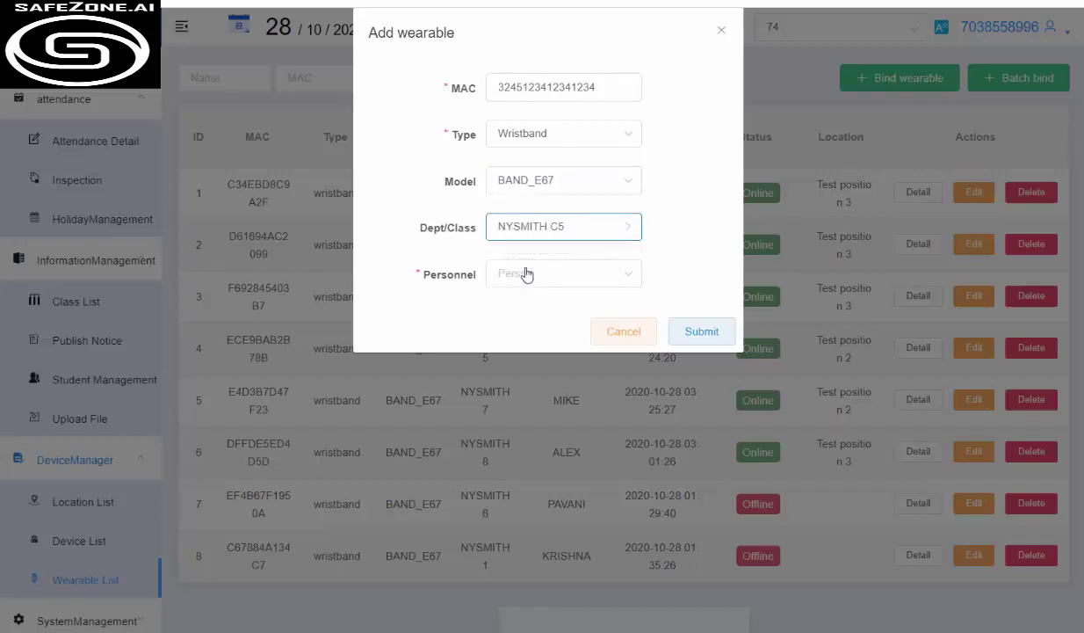
pyautogui.click(603, 271)
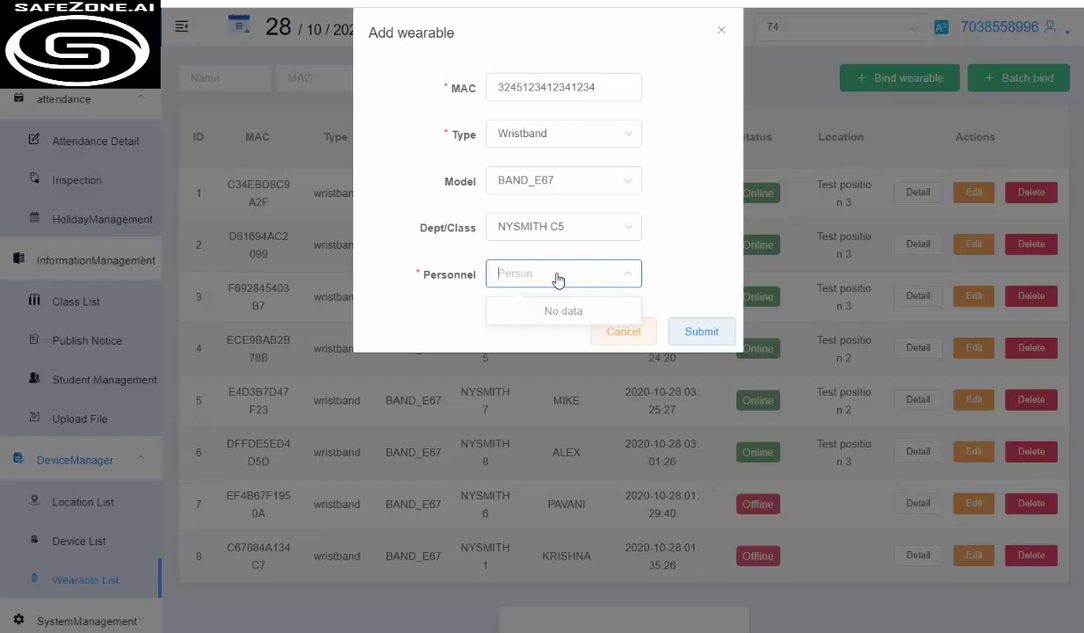
pyautogui.click(622, 331)
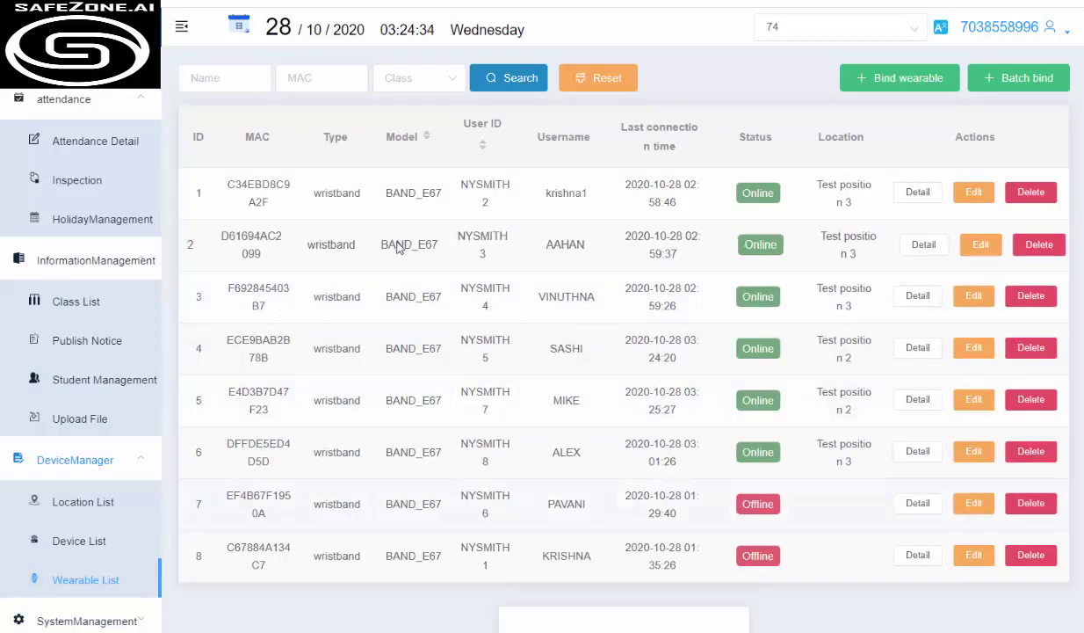
# Open Attendance Detail for 2020-10-28 and review eight 10THGRADE students' on-work times and MACs
pyautogui.scroll(-1, 86, 438)
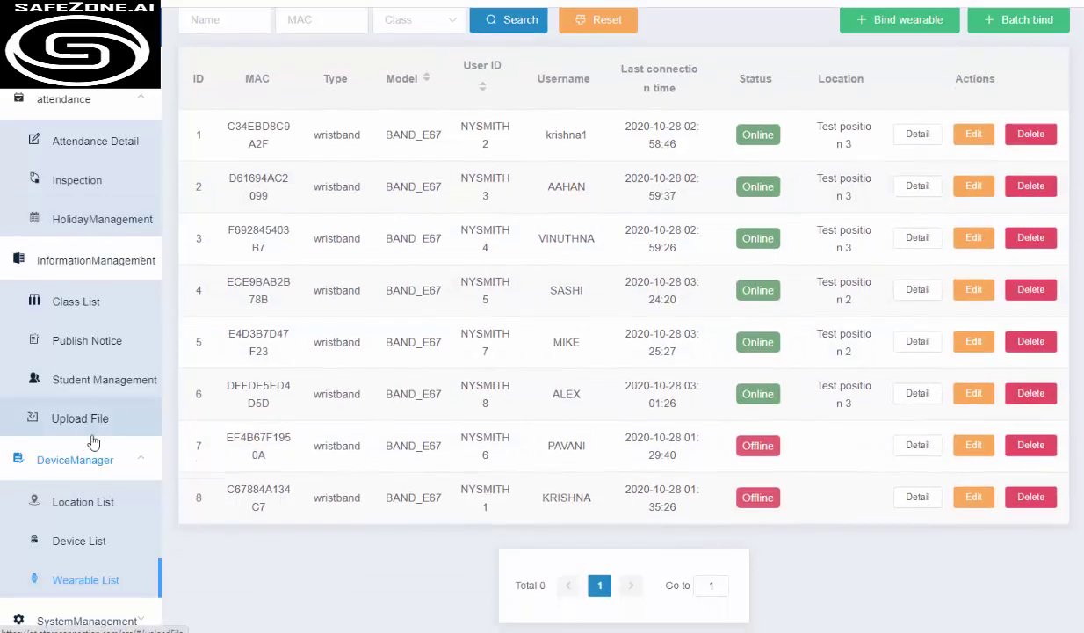
pyautogui.scroll(1, 636, 344)
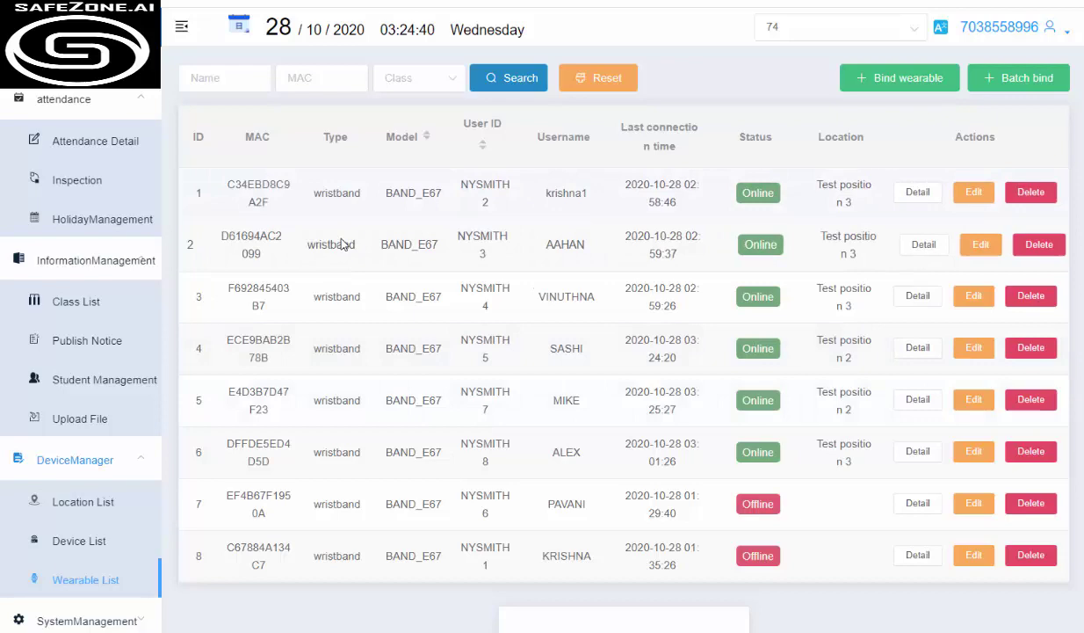
pyautogui.scroll(-1, 63, 492)
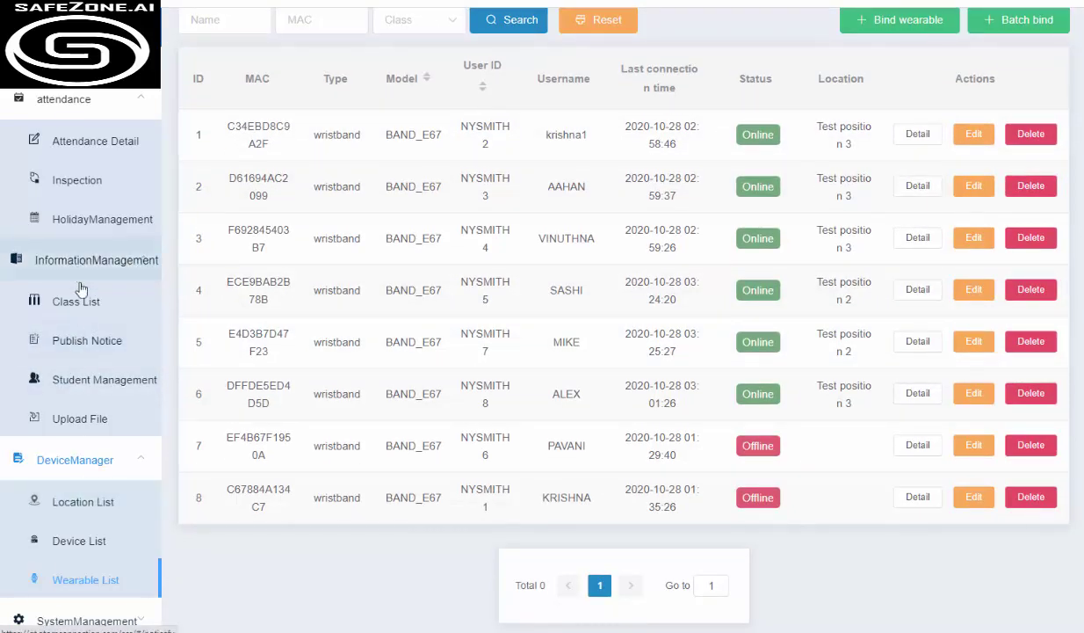
pyautogui.scroll(3, 102, 281)
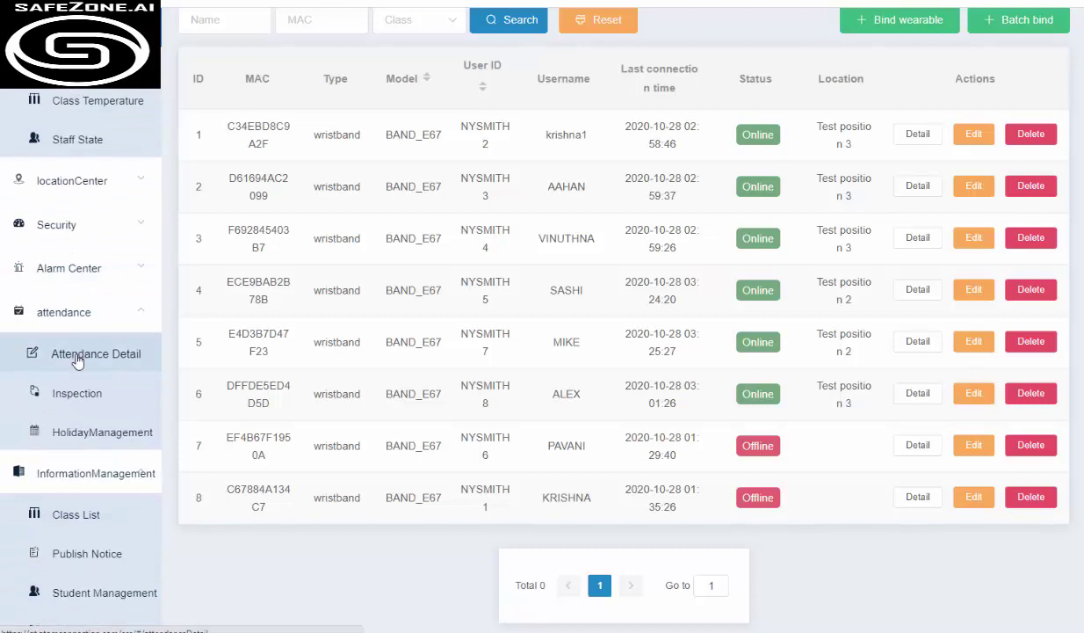
pyautogui.click(78, 354)
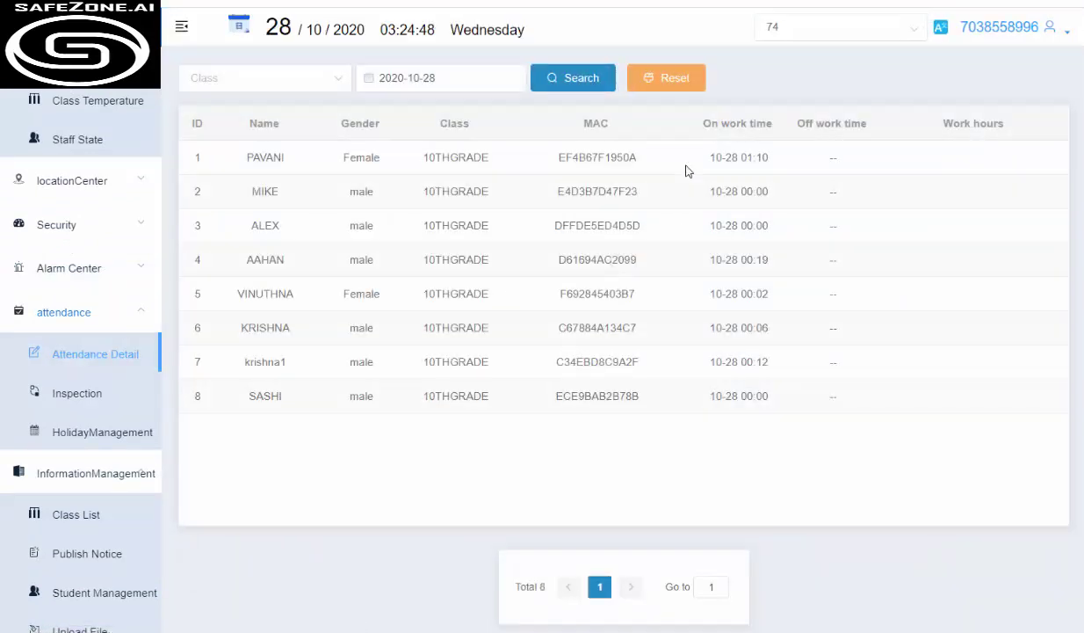
pyautogui.moveTo(712, 161); pyautogui.dragTo(782, 405)
pyautogui.click(497, 245)
pyautogui.moveTo(441, 211); pyautogui.dragTo(477, 384)
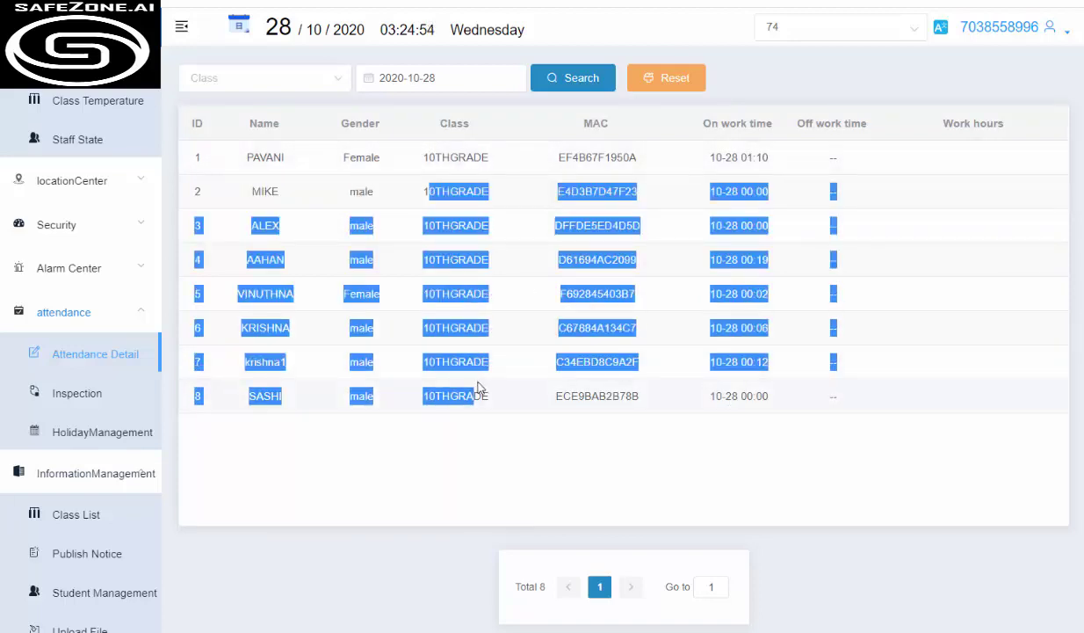
pyautogui.click(483, 384)
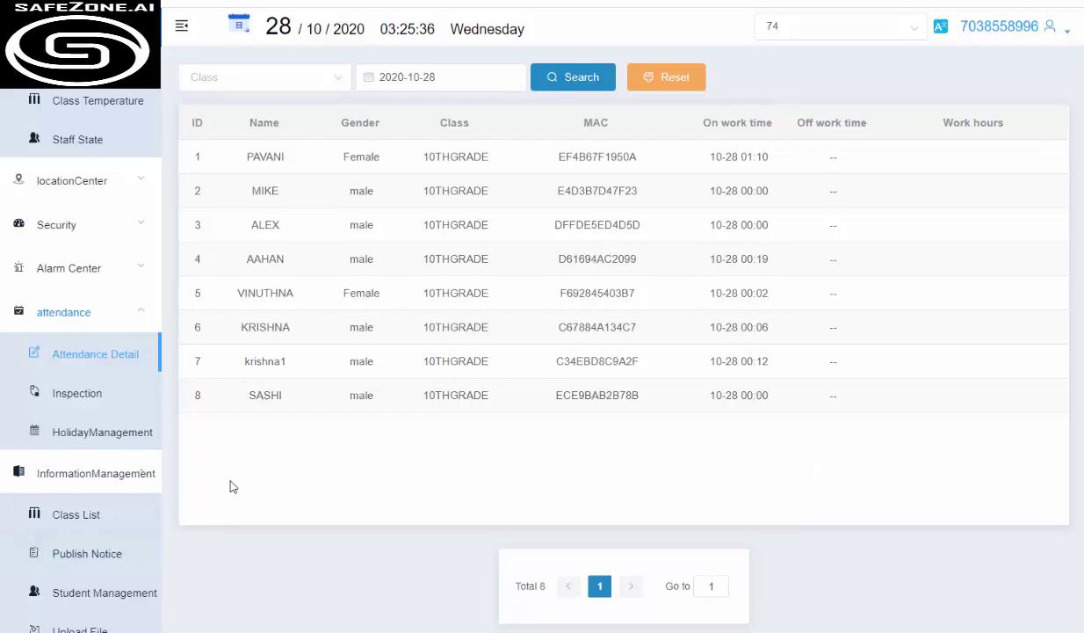
pyautogui.scroll(-3, 112, 527)
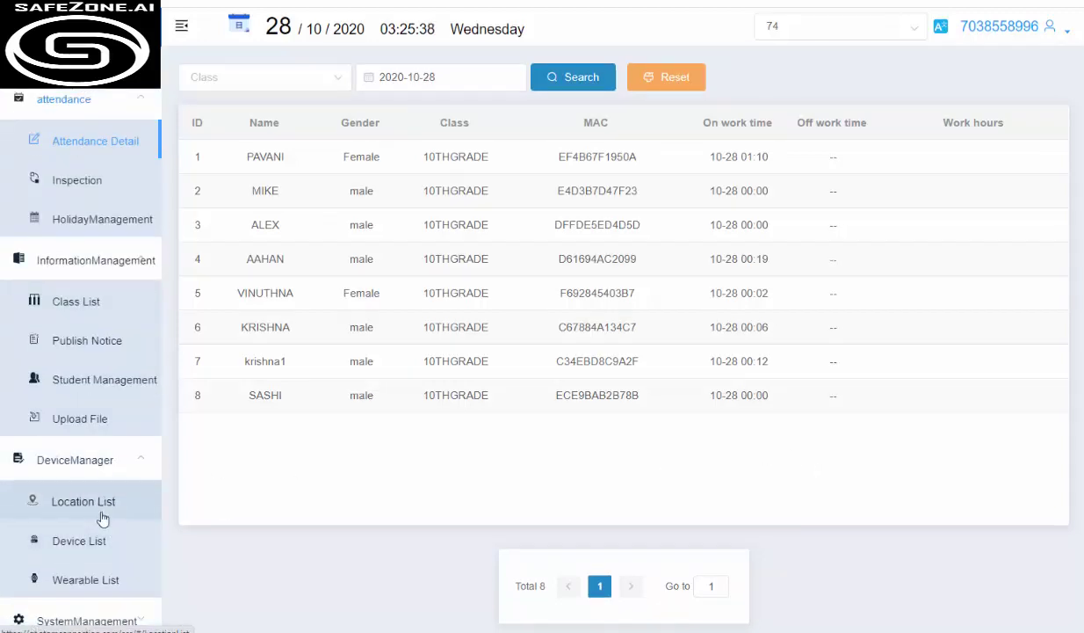
# Search temperature alarms from 2020-10-28 under Alarm Center, finding Total 0 records
pyautogui.scroll(5, 97, 395)
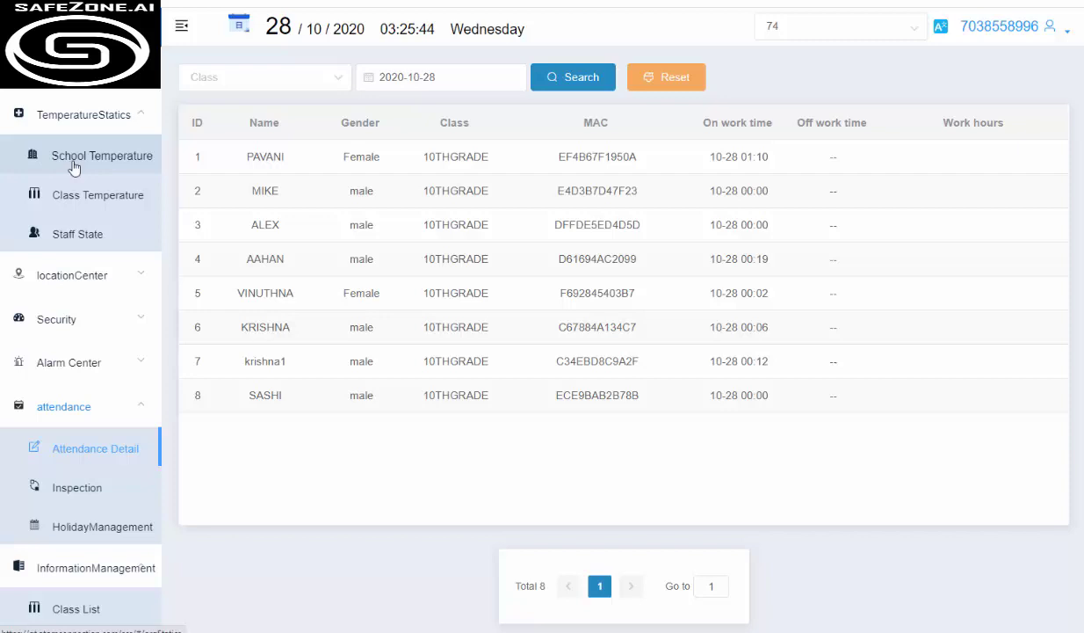
pyautogui.click(69, 364)
pyautogui.click(75, 405)
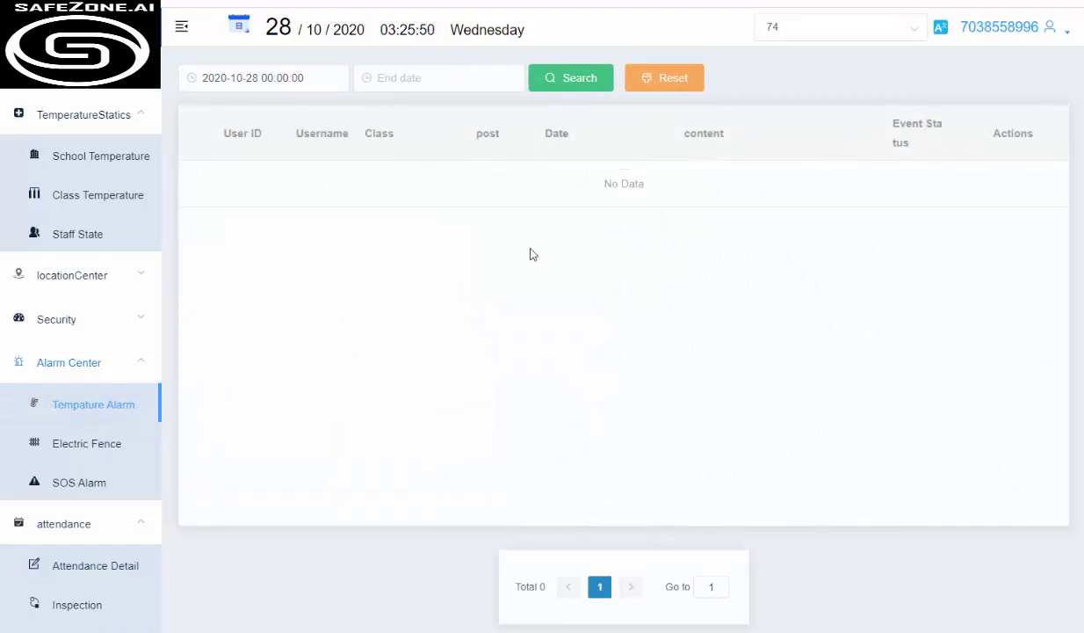
pyautogui.click(572, 79)
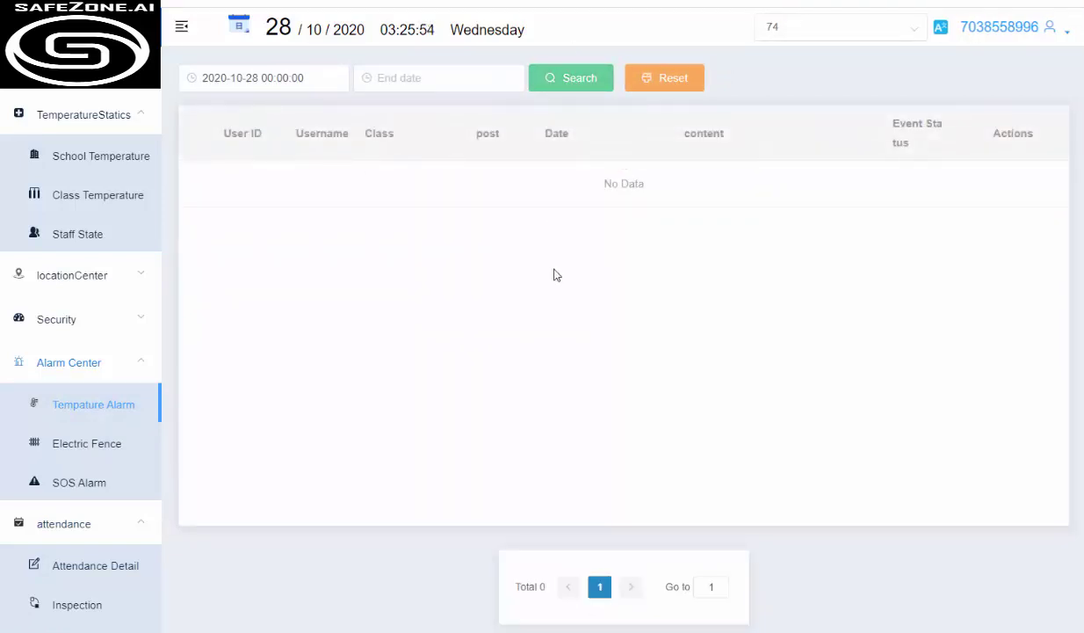